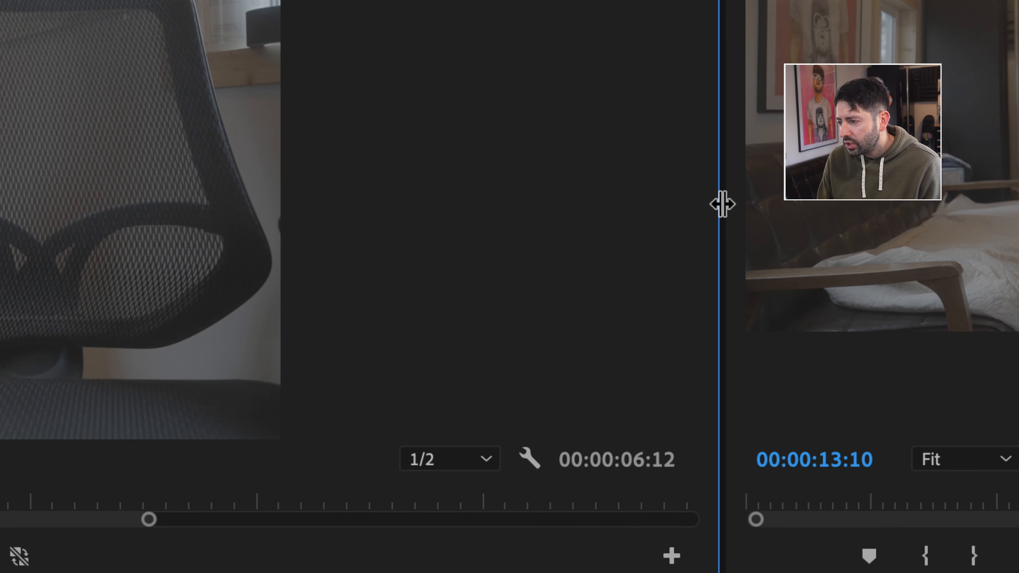
- Narrow the Source monitor's panel group and dock the Source monitor beside the Program monitor on its far side
drag(723, 204, 299, 204)
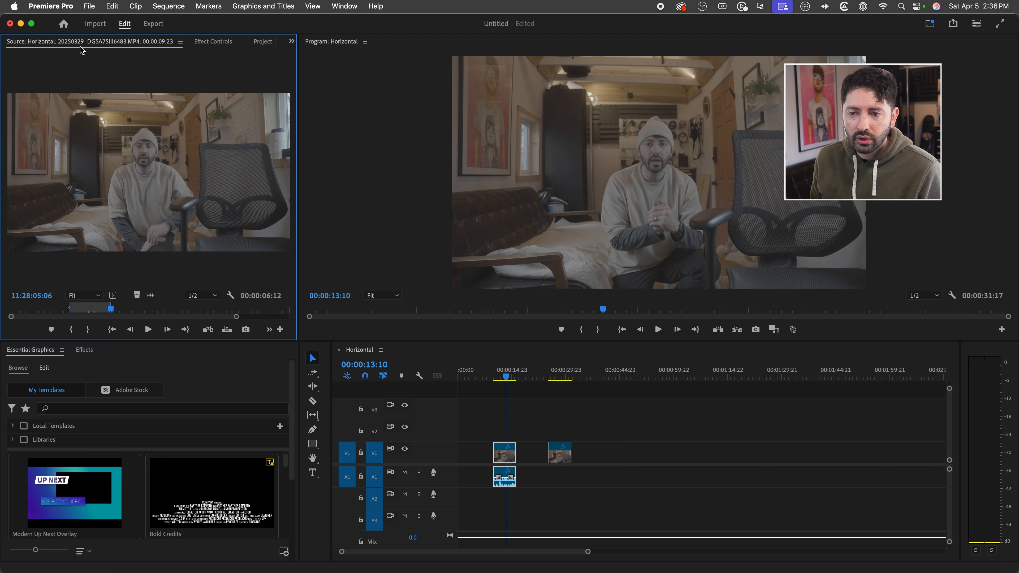
drag(84, 95, 646, 156)
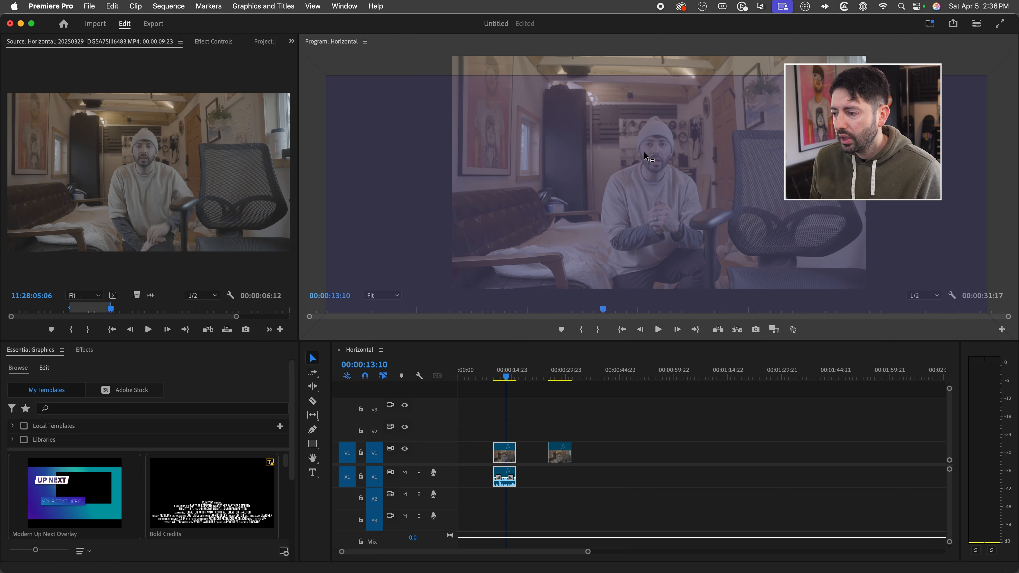
drag(962, 185, 991, 177)
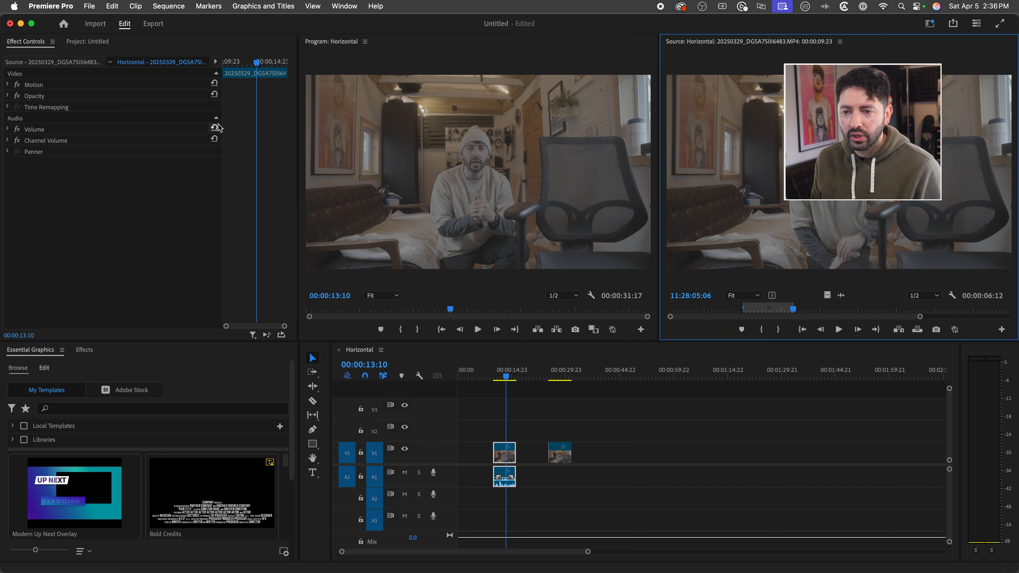
- Reorder the panel group so Project comes before Effect Controls, and bring the Project panel to the front
click(76, 42)
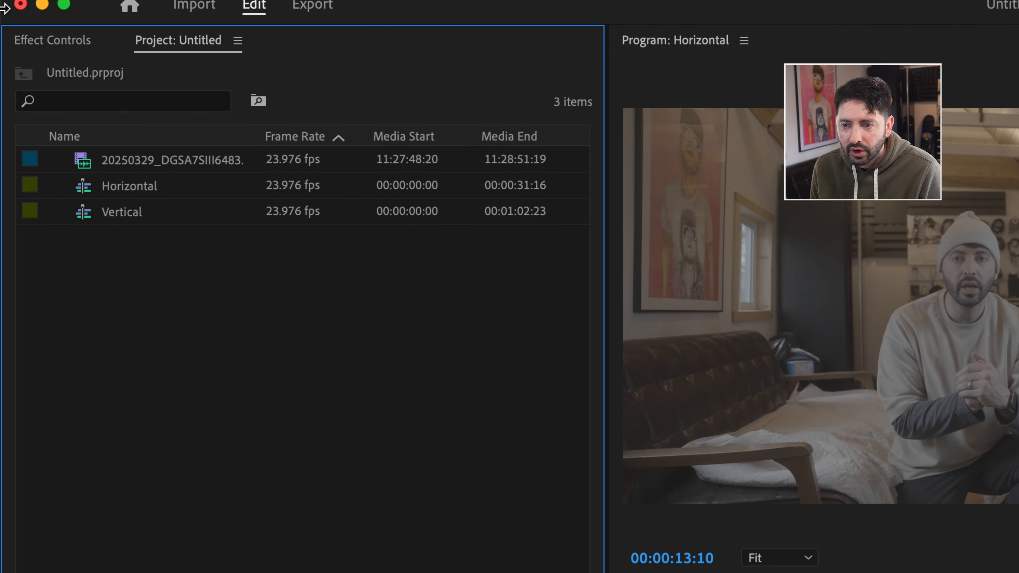
drag(173, 96, 71, 96)
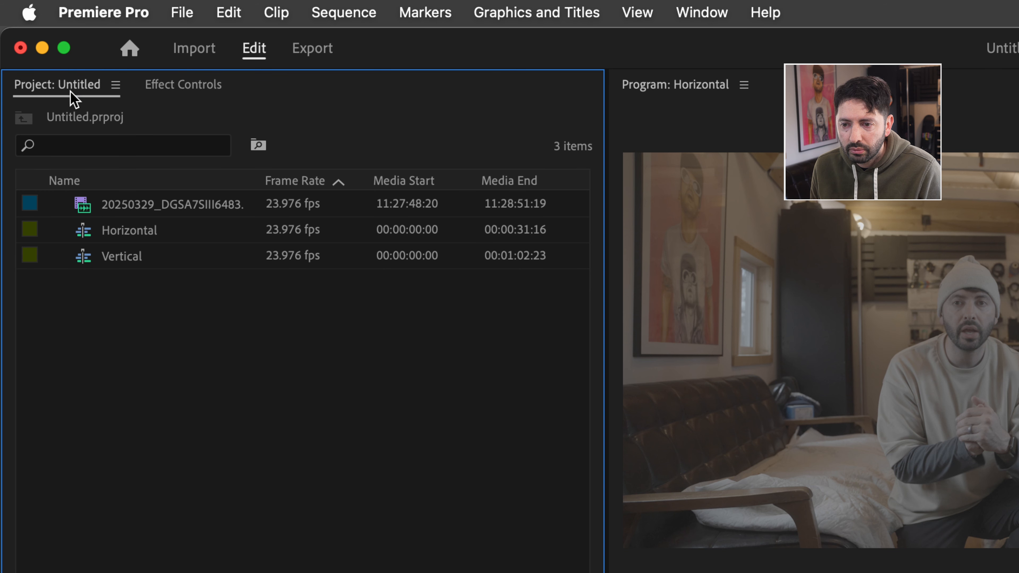
click(197, 88)
click(82, 85)
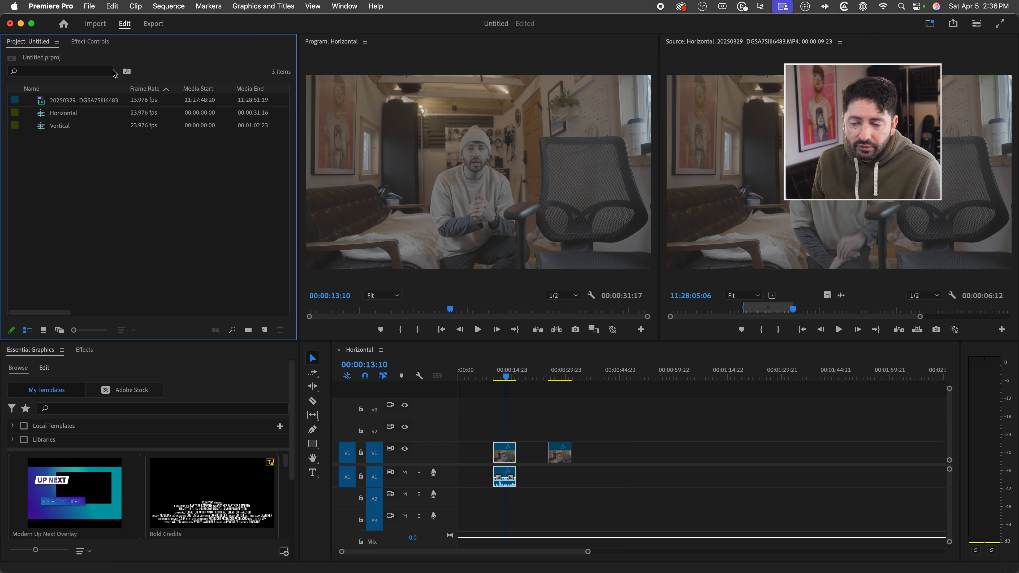
- Move the Effects and Essential Graphics panels into the Project panel's group
click(84, 351)
drag(83, 347, 100, 234)
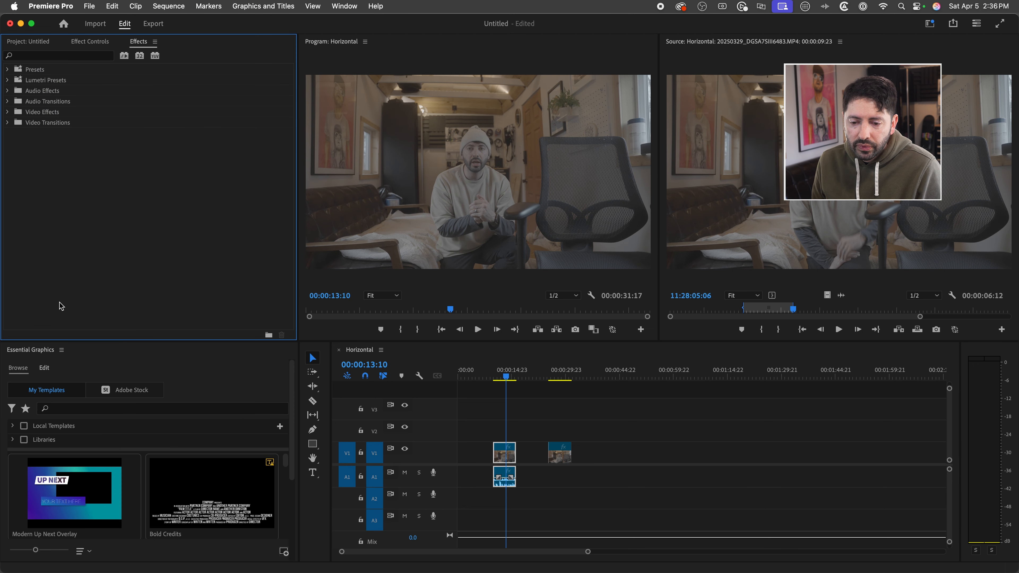
click(41, 354)
drag(42, 354, 128, 235)
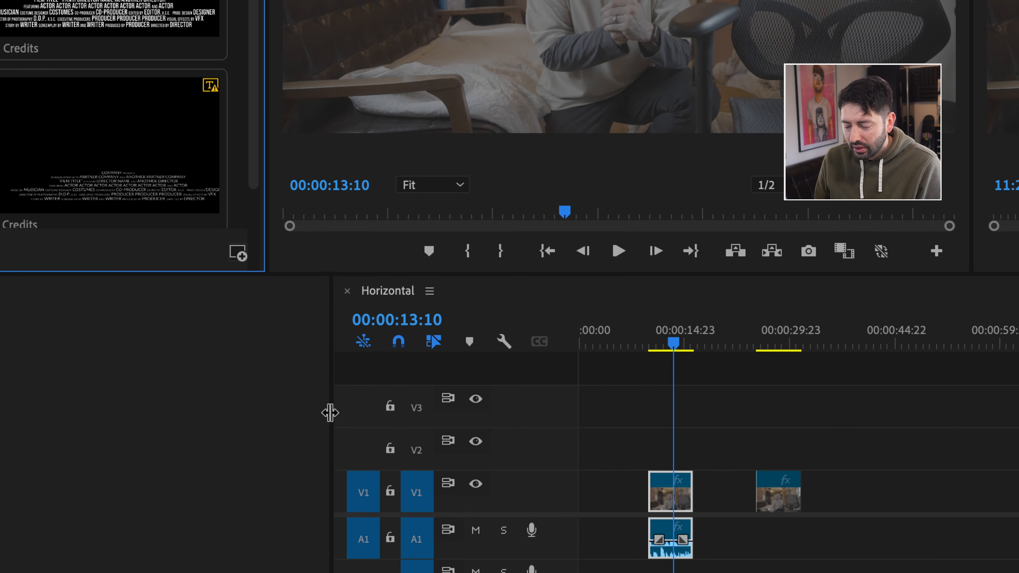
- Widen the timeline into the emptied area and slim the audio meters to a narrow two-channel column
drag(330, 412, 23, 415)
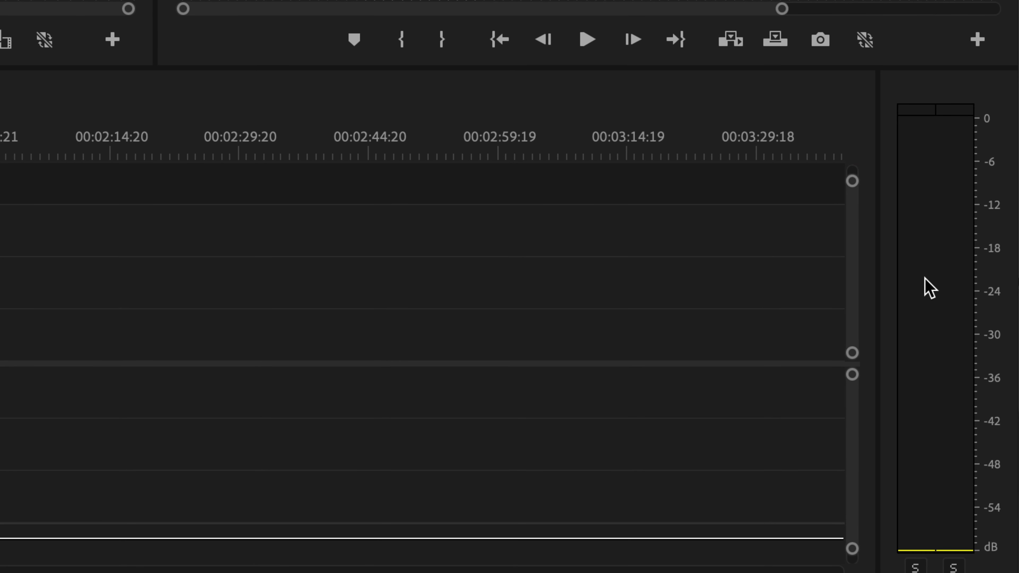
drag(881, 284, 946, 271)
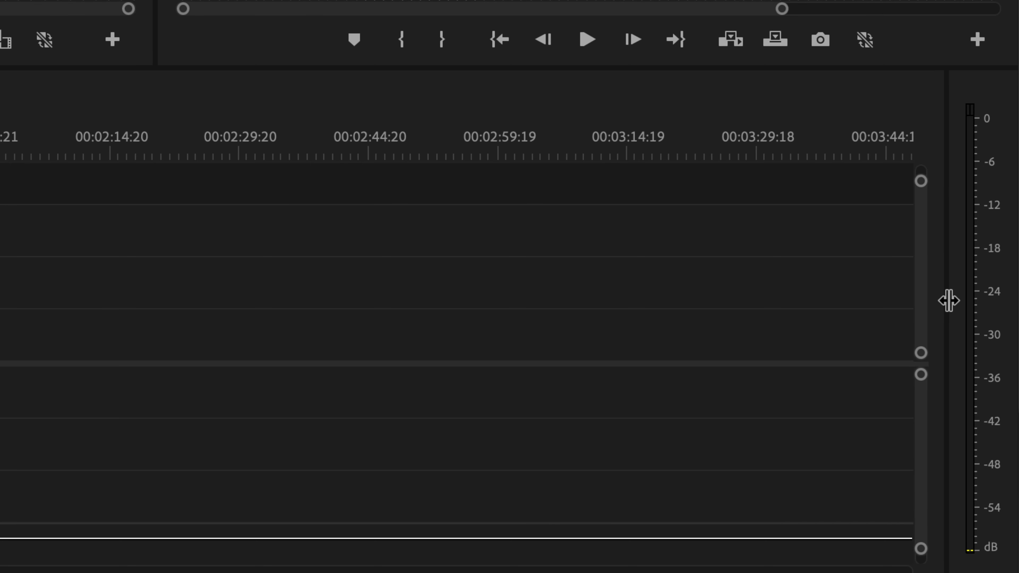
drag(946, 300, 920, 305)
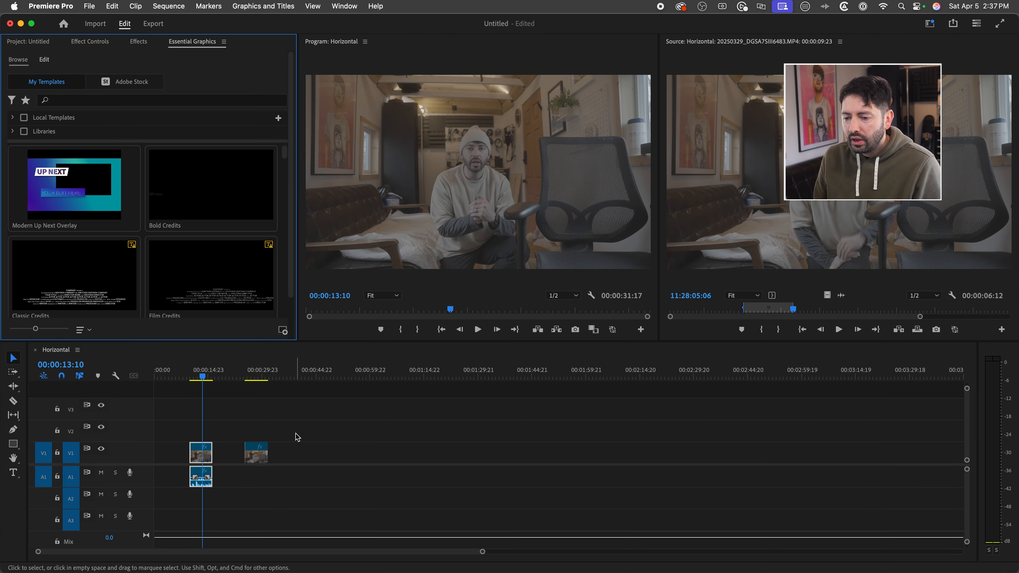
- Scrub the Horizontal sequence to 00:00:13:13 and bring the Project panel to the front
click(208, 378)
drag(208, 378, 203, 377)
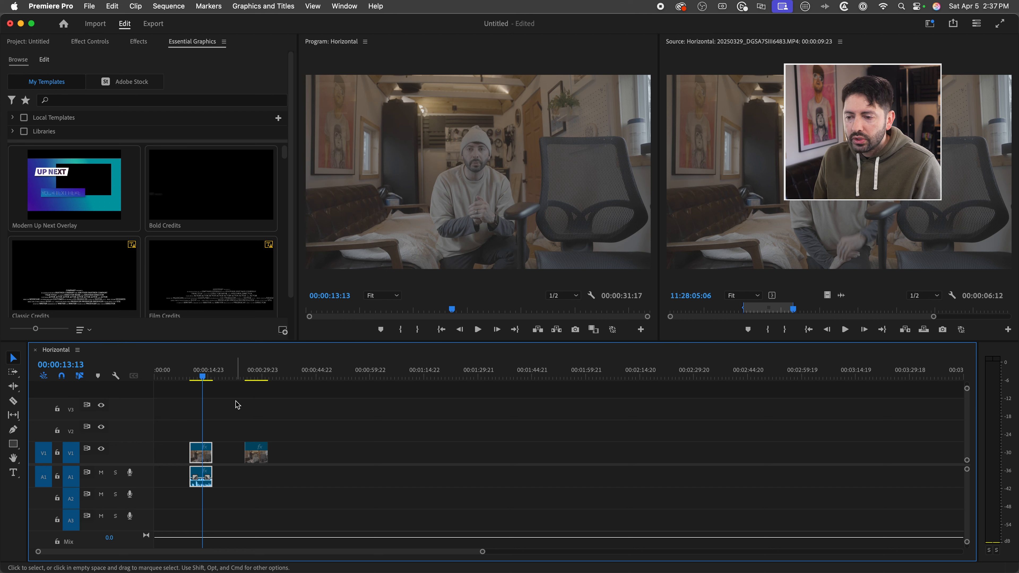
click(38, 42)
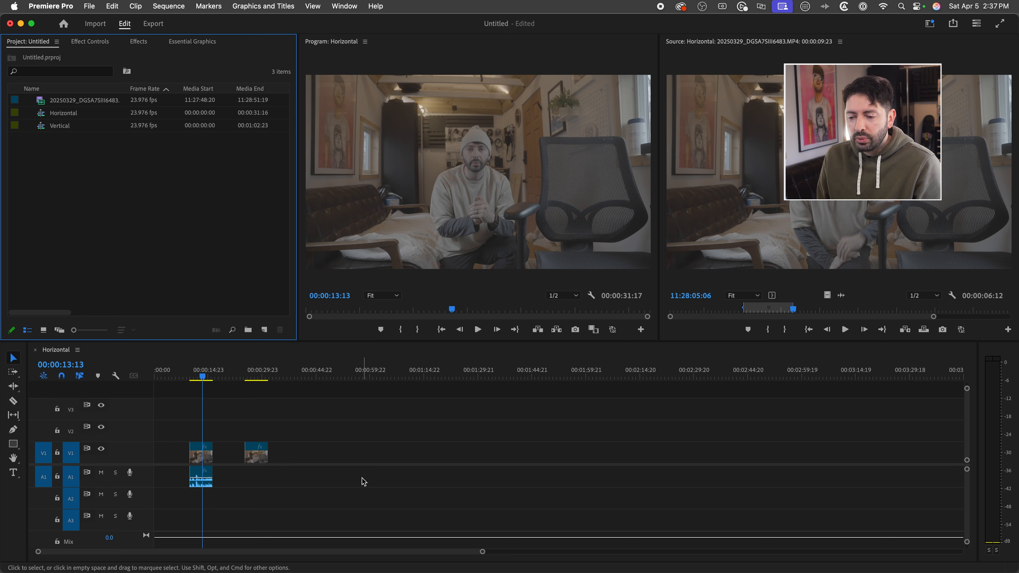
- Scale the first clip of the Horizontal sequence to 155 and shift its frame down to position 1915, 1141
double_click(197, 456)
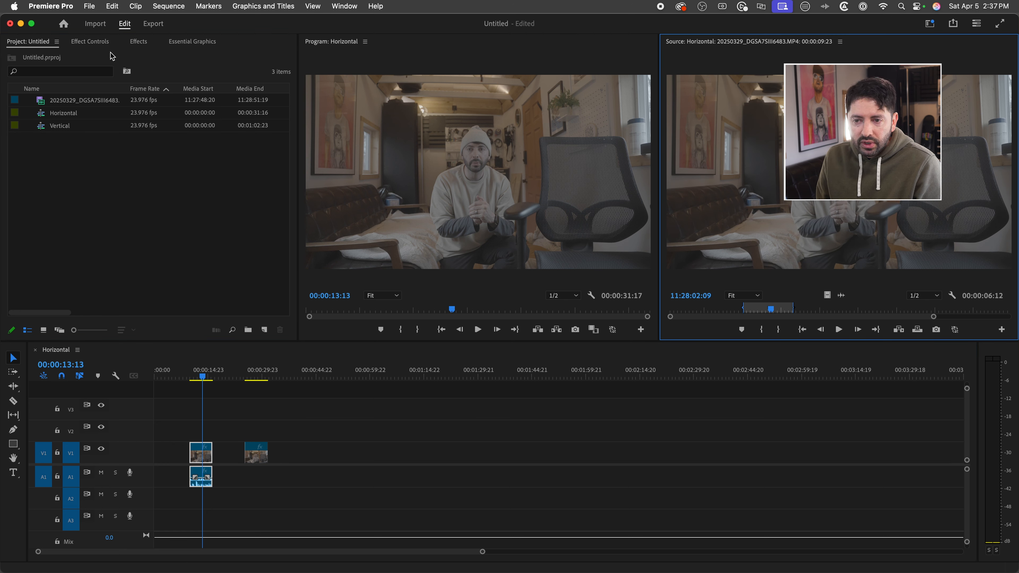
click(90, 42)
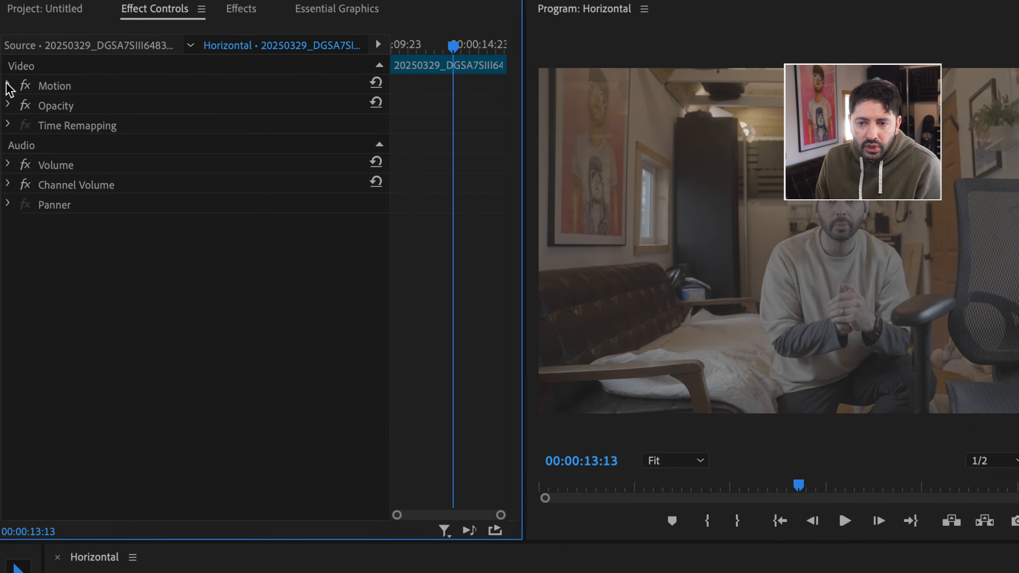
click(8, 84)
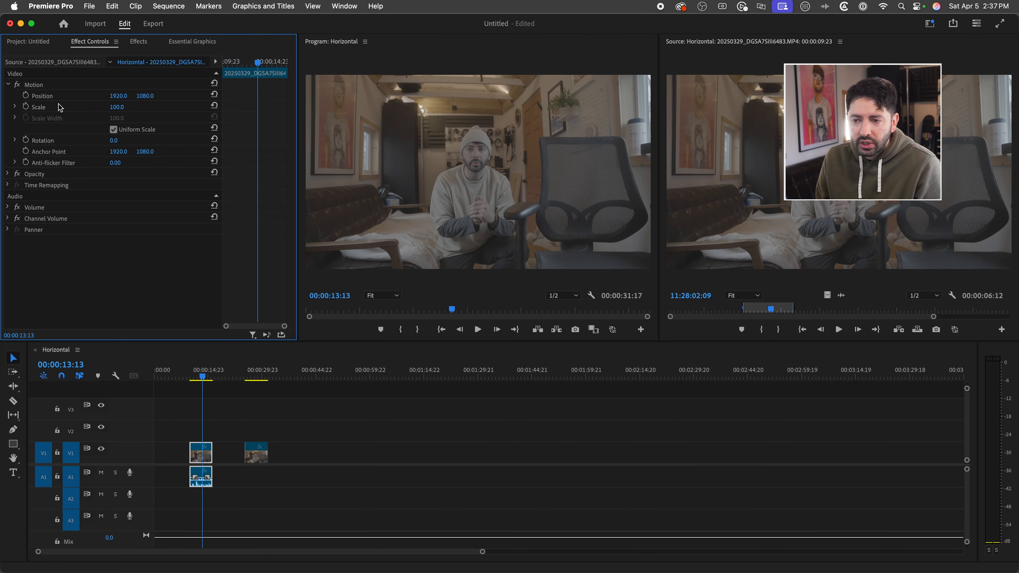
click(117, 107)
text(135)
key(Return)
mouse_move(116, 107)
mouse_down()
mouse_move(177, 96)
mouse_move(116, 96)
mouse_up()
- Return to the Project panel and save the current layout as a new workspace named Super Cool Editing Workspace
click(139, 42)
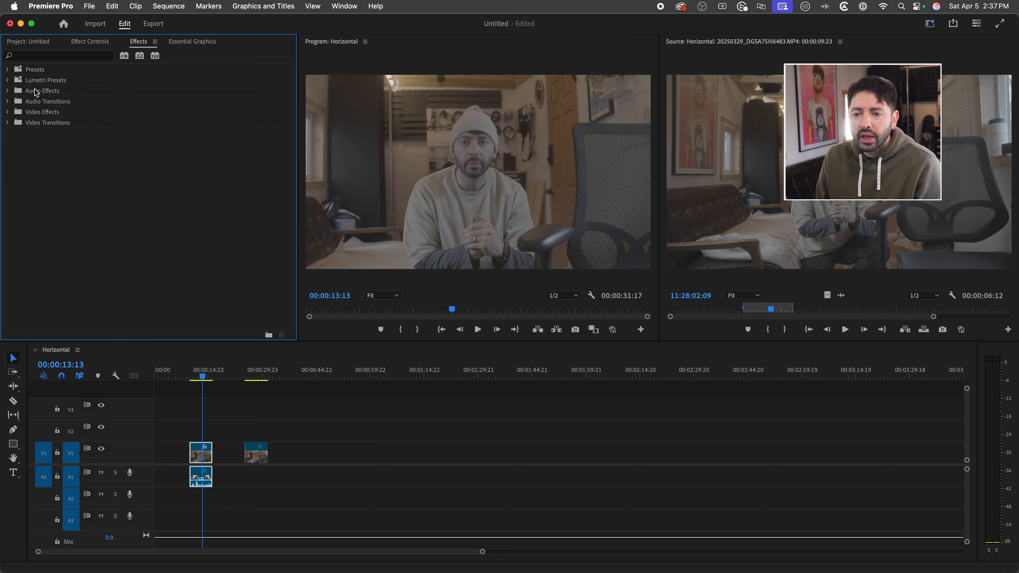
key(shift+1)
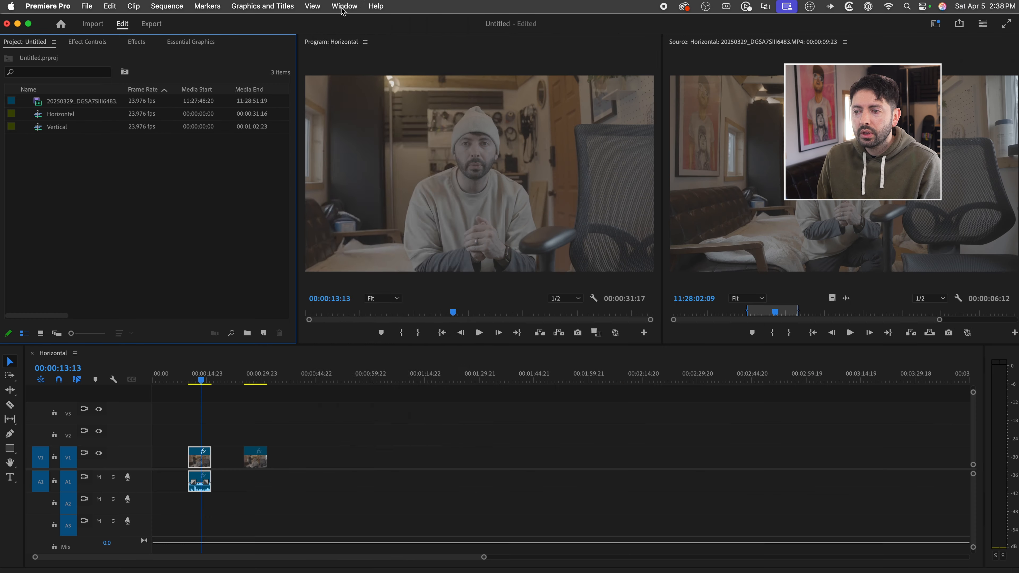
click(348, 6)
mouse_move(372, 34)
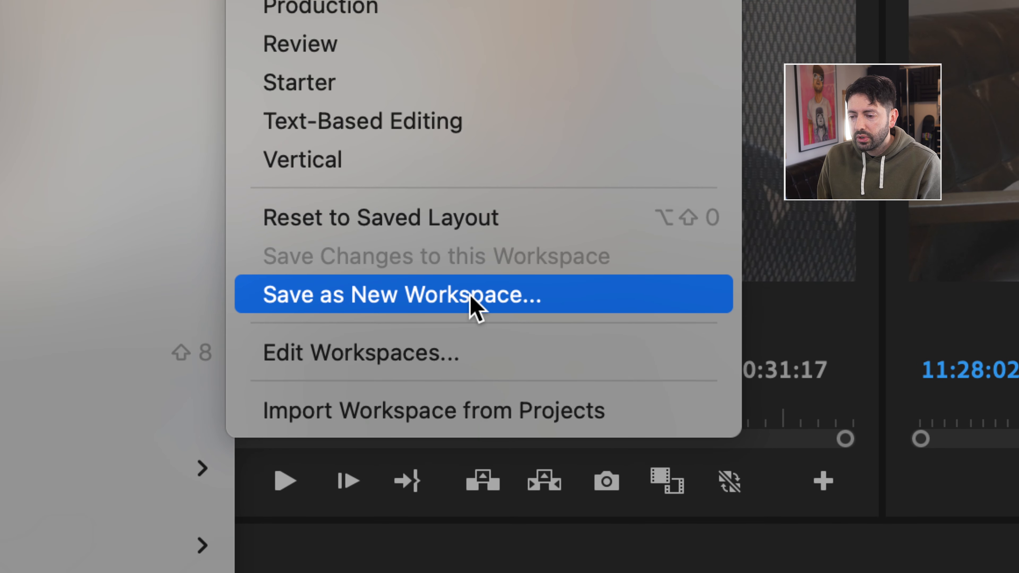
click(470, 296)
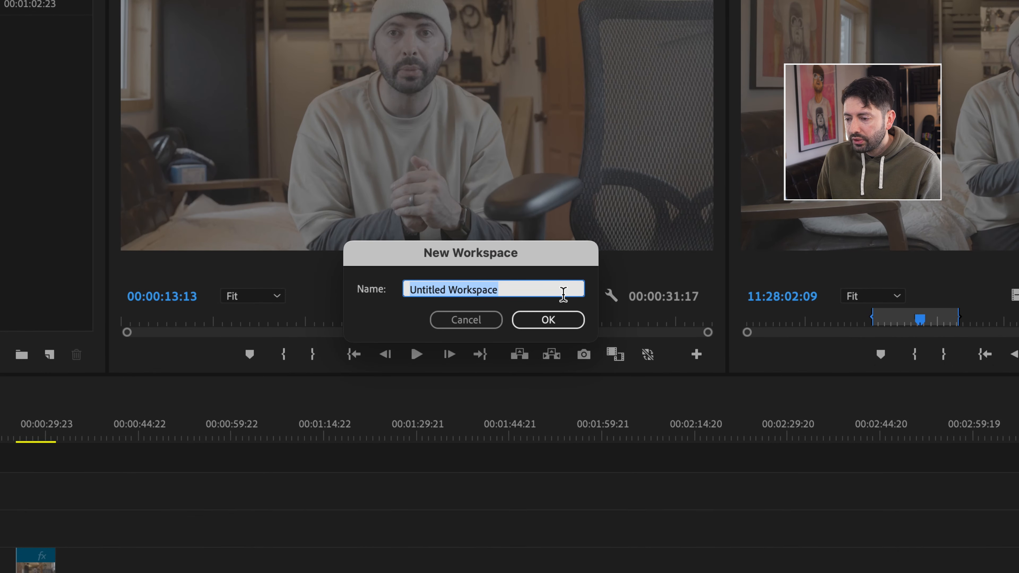
key(BackSpace)
text(Super Cool Editing Workspace)
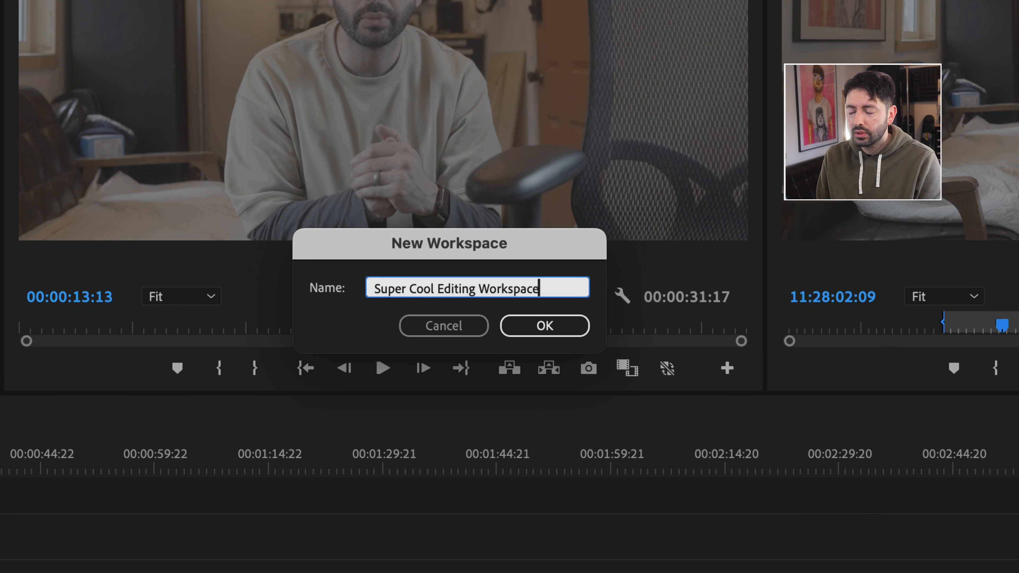
key(Return)
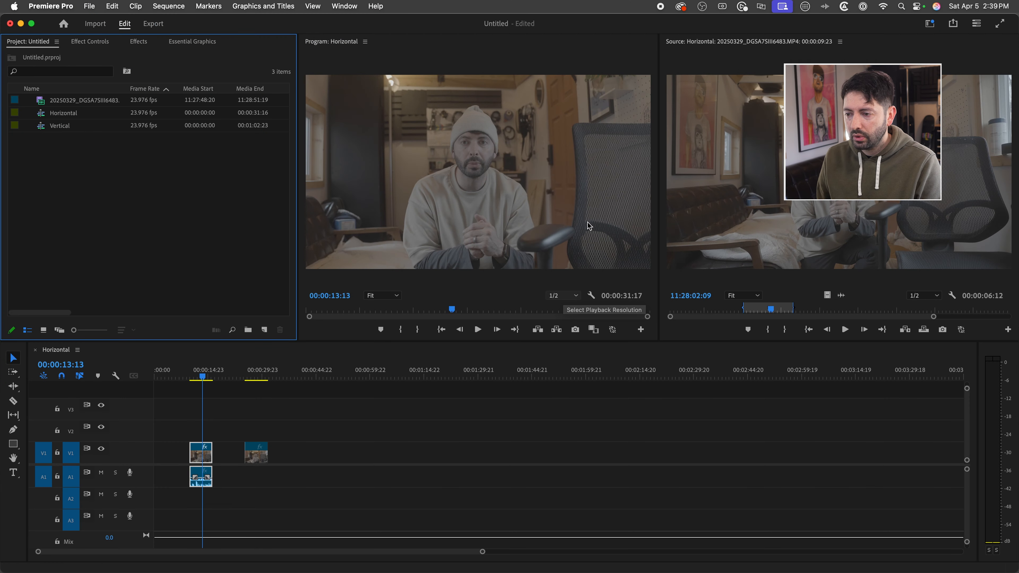
- Select Super Cool Editing Workspace from the saved workspaces
click(356, 8)
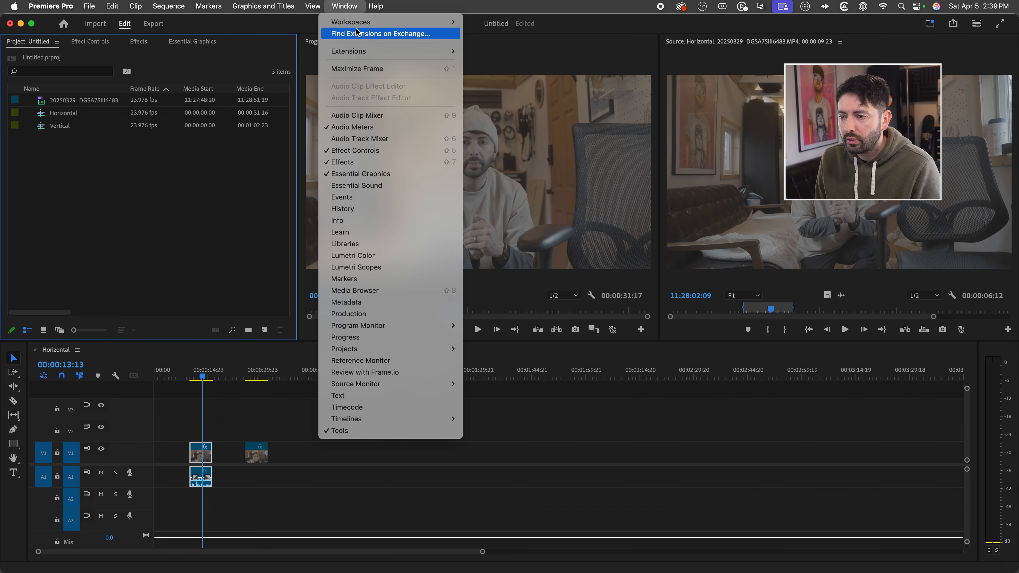
mouse_move(359, 23)
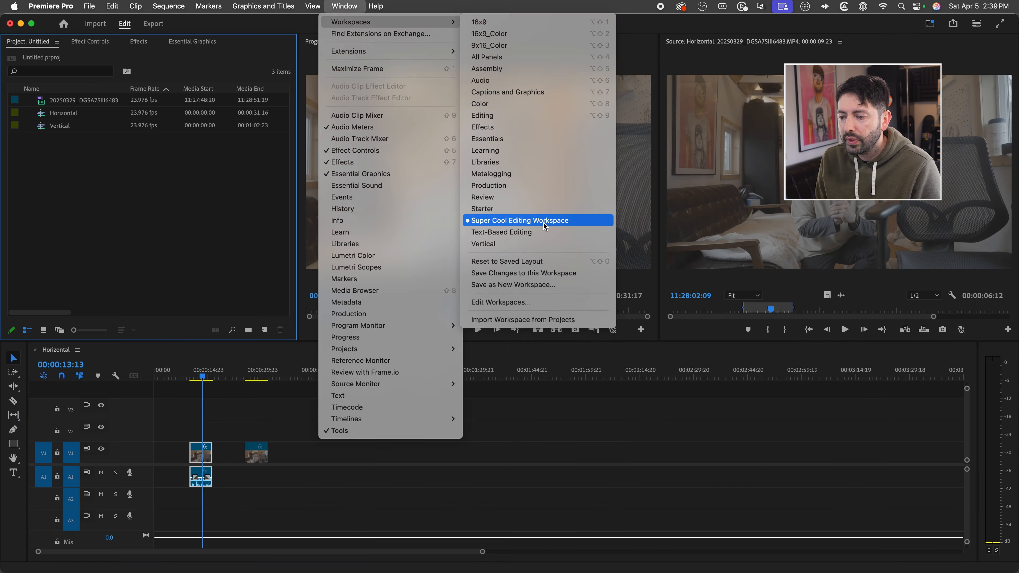
click(547, 213)
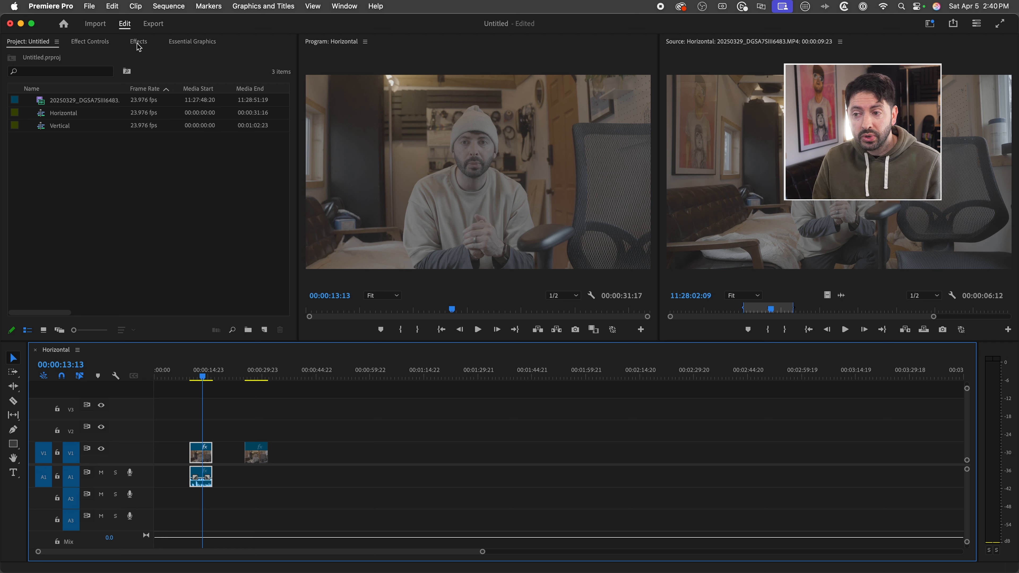
- Open the Media Browser, widen it, and dock it in the Program monitor's panel group
click(335, 7)
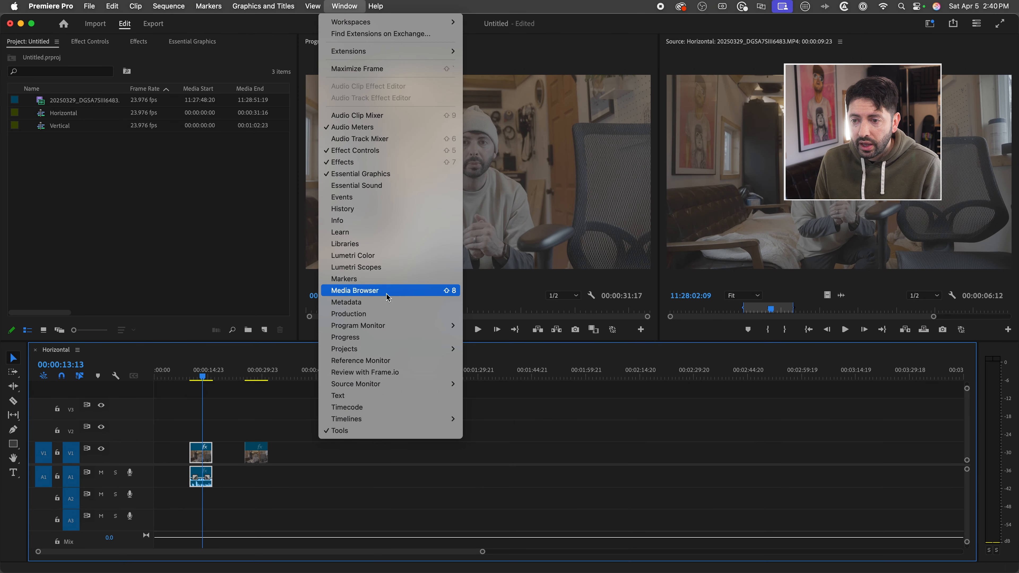
click(387, 296)
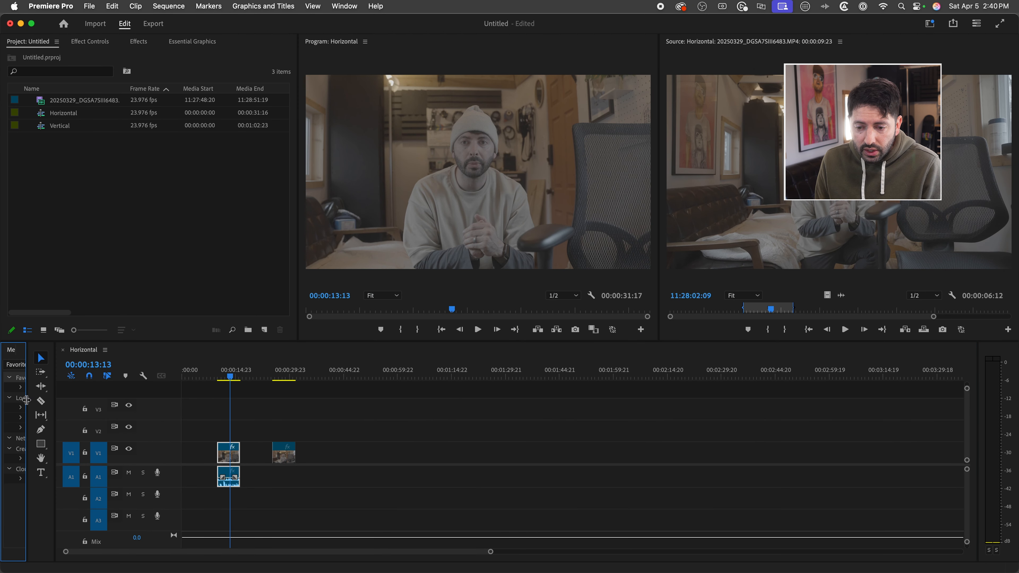
drag(27, 389, 169, 389)
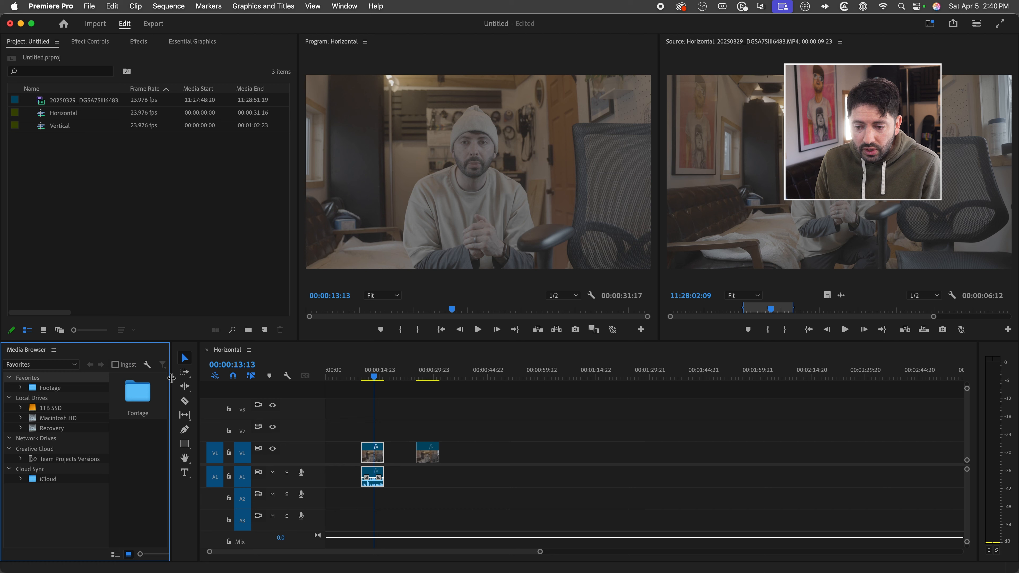
drag(39, 353, 490, 201)
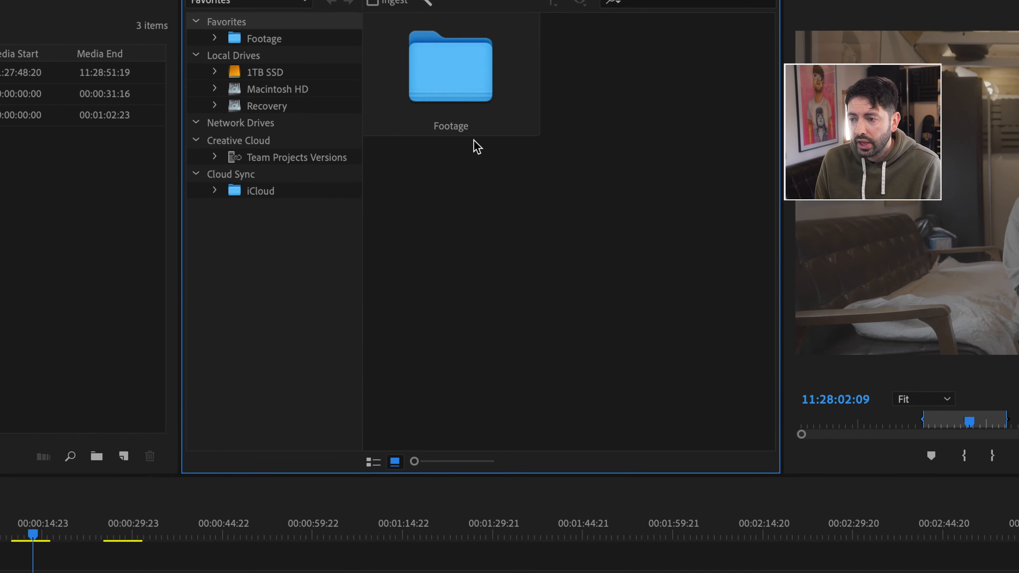
- Close the Media Browser panel
click(426, 41)
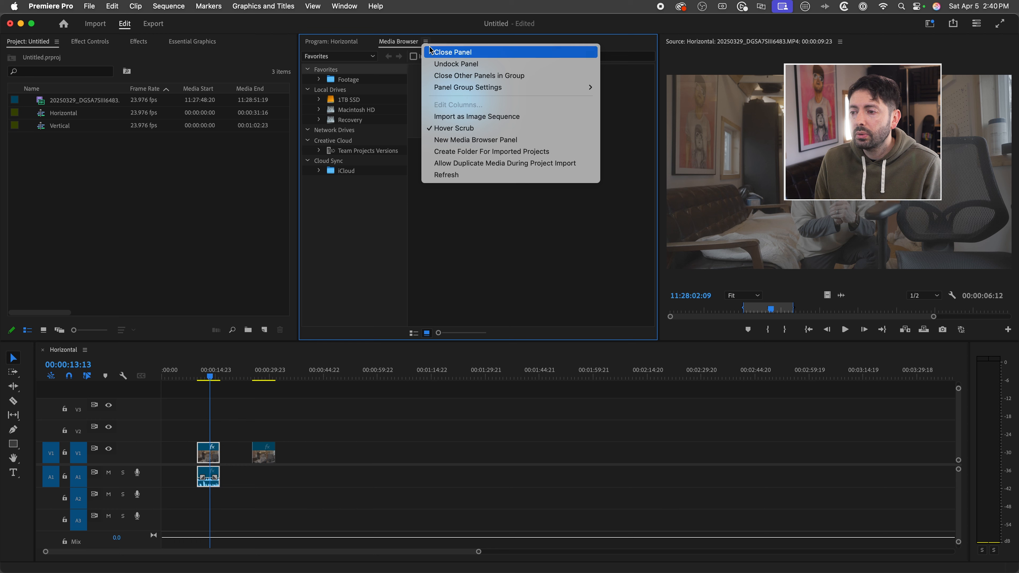
click(445, 52)
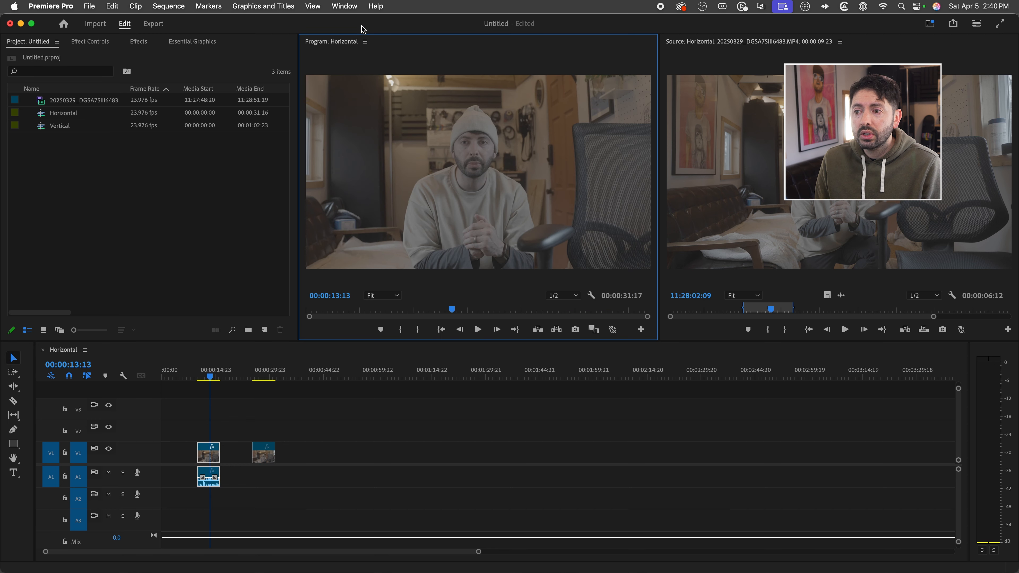
- Switch to the 16x9_Color workspace
click(349, 7)
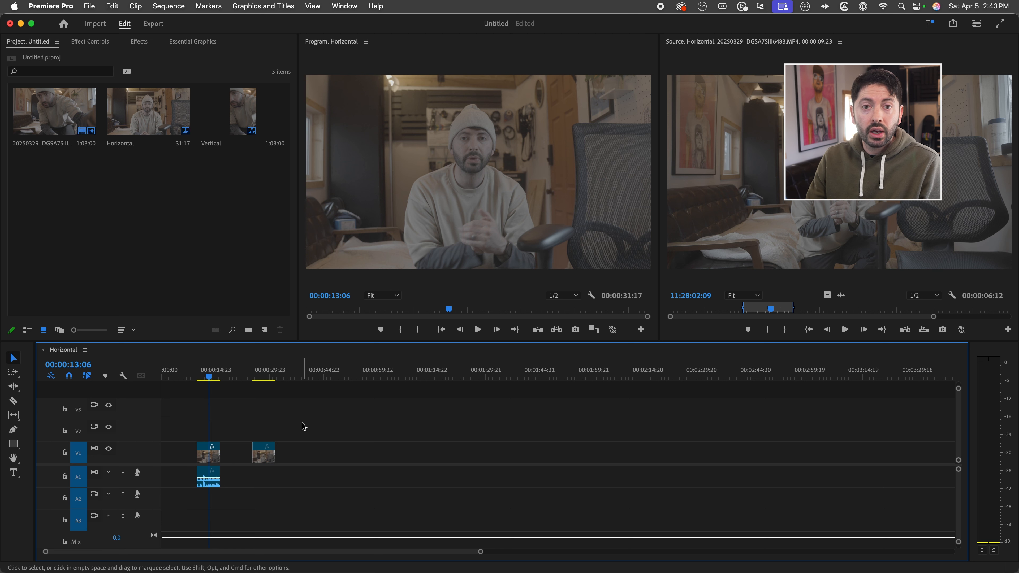
click(345, 7)
mouse_move(347, 24)
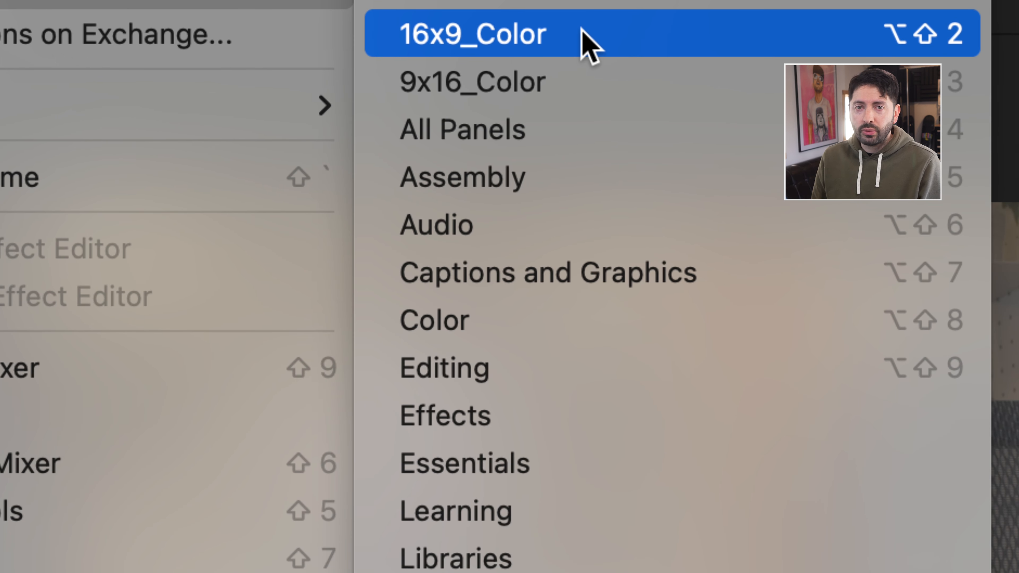
click(590, 44)
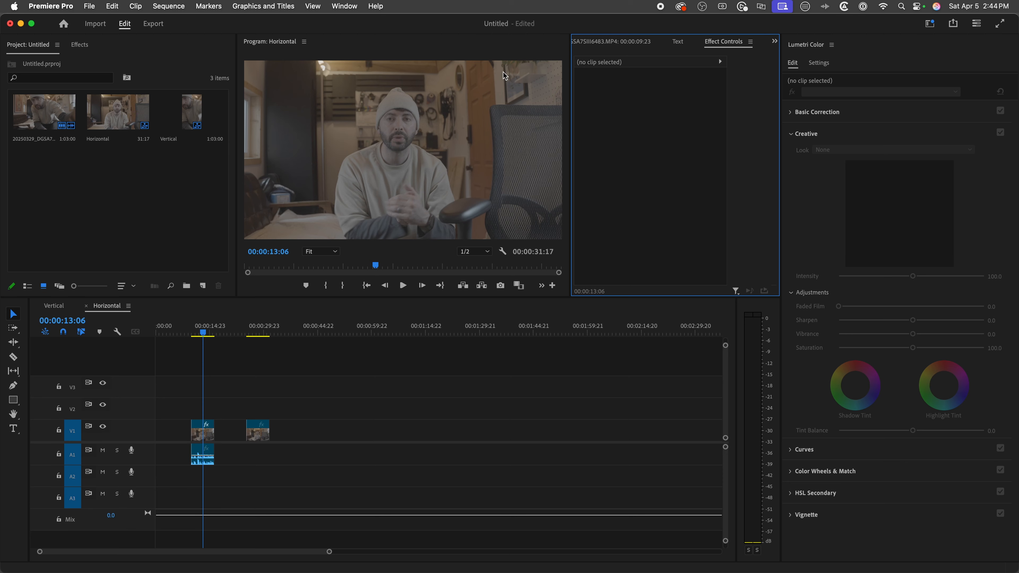
- Select the first clip in the Horizontal sequence and show the Project panel's items as a list
click(201, 432)
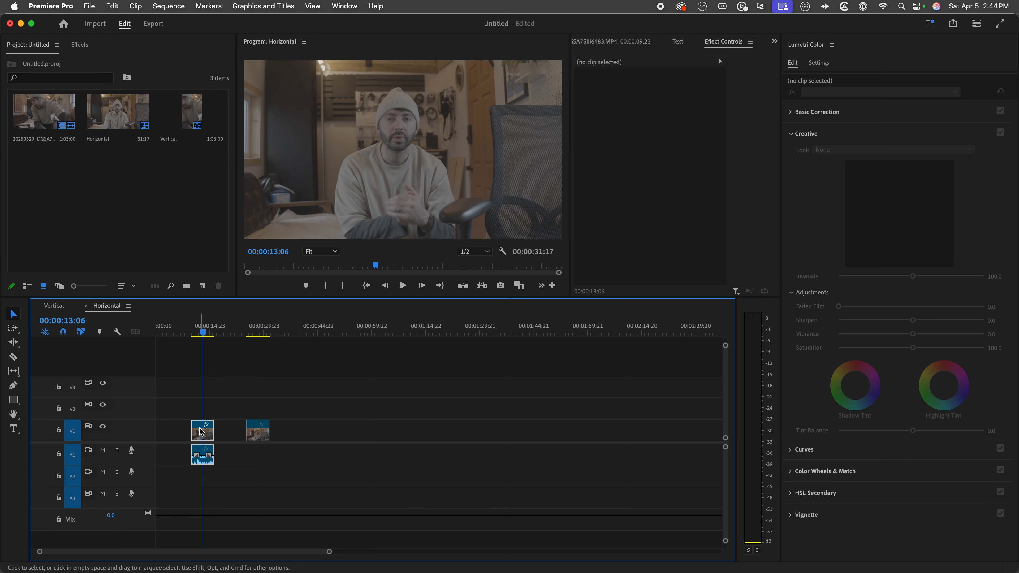
click(201, 432)
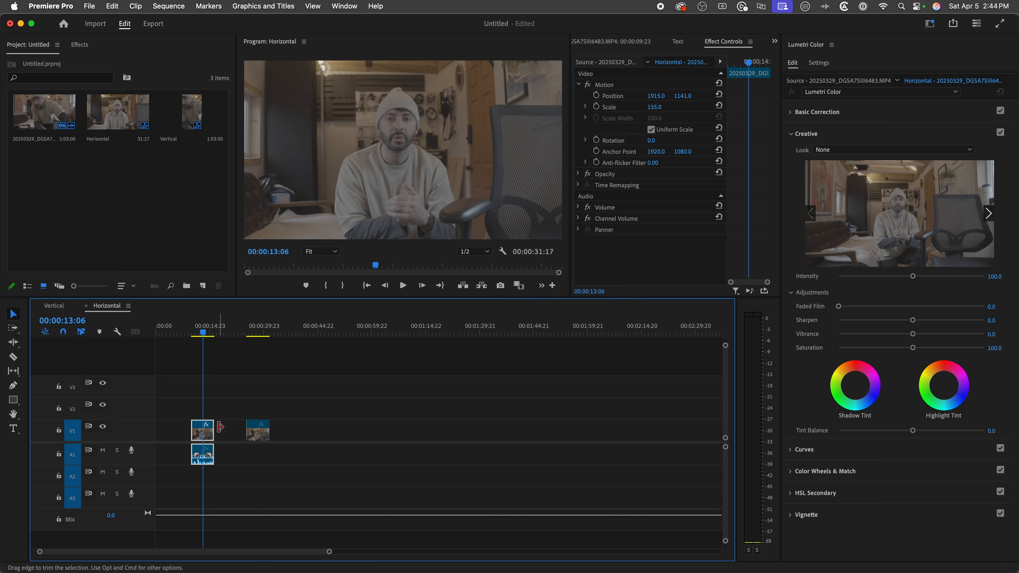
click(27, 286)
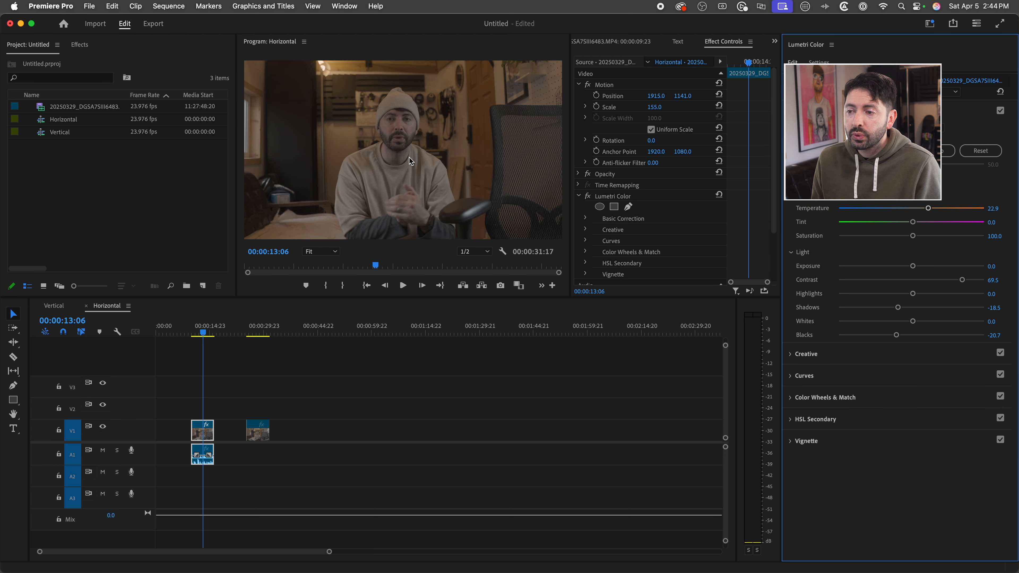
- Switch to the 9x16_Color workspace and select the clip in the Vertical sequence
click(351, 10)
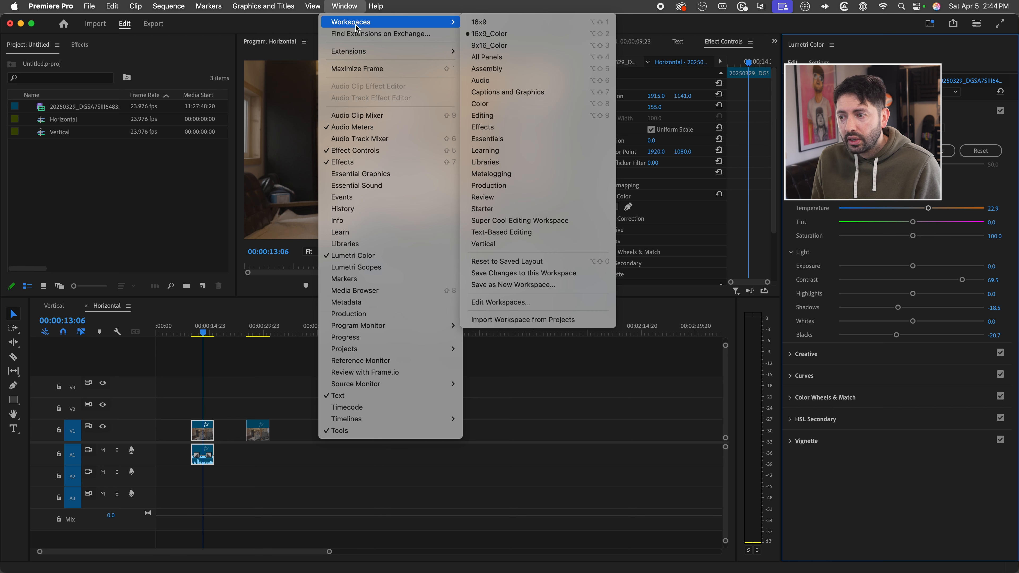
mouse_move(353, 21)
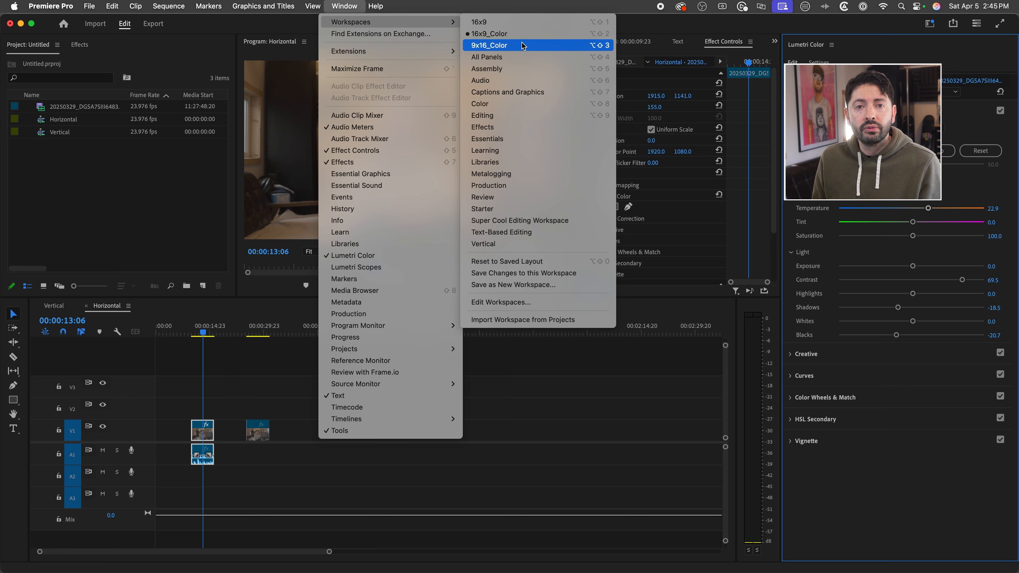
click(522, 45)
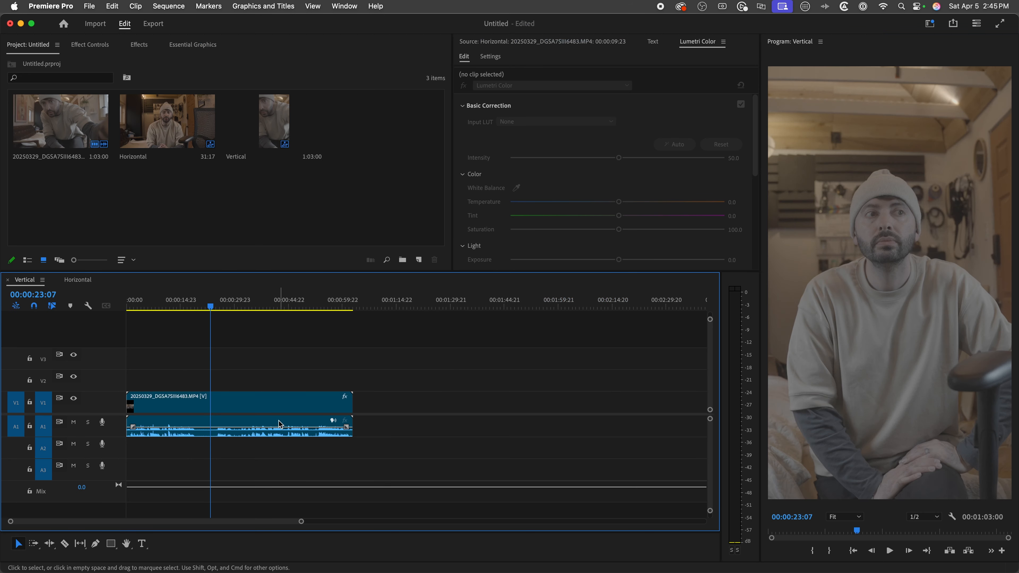
click(279, 410)
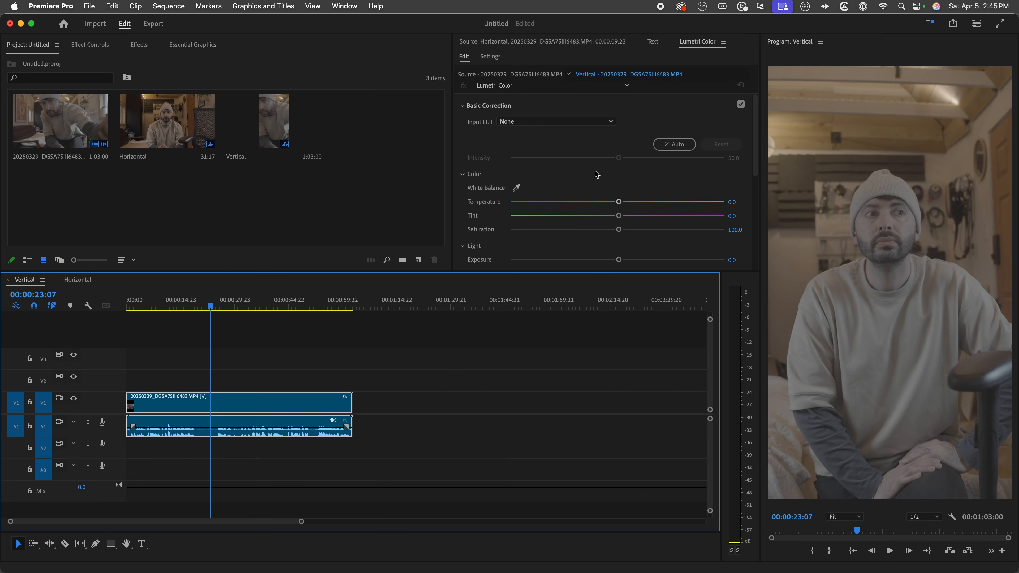